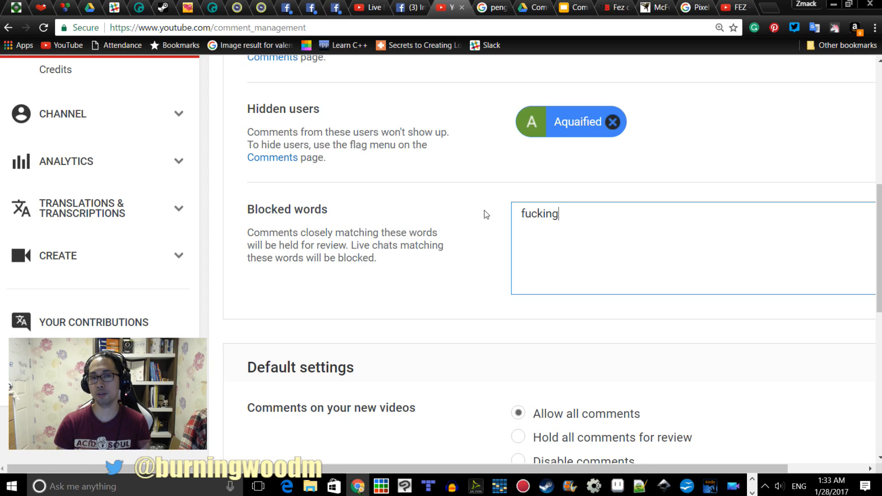
scroll(484, 211, "up", 4)
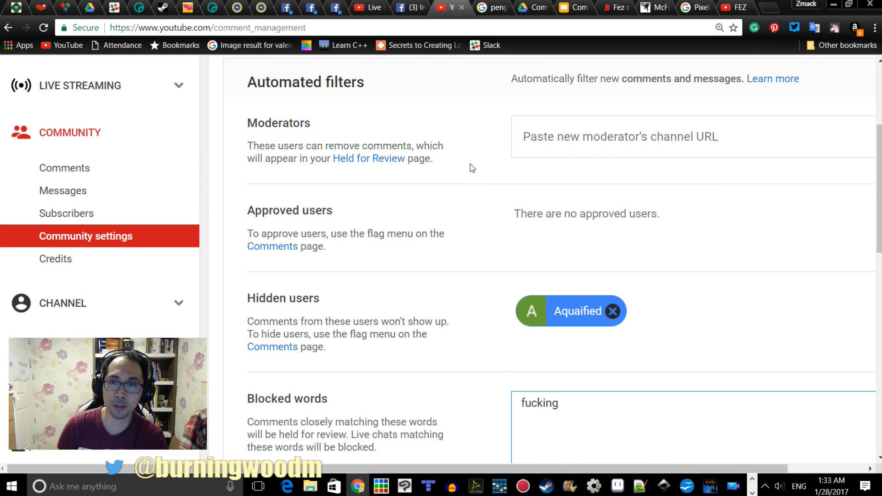
scroll(472, 168, "down", 4)
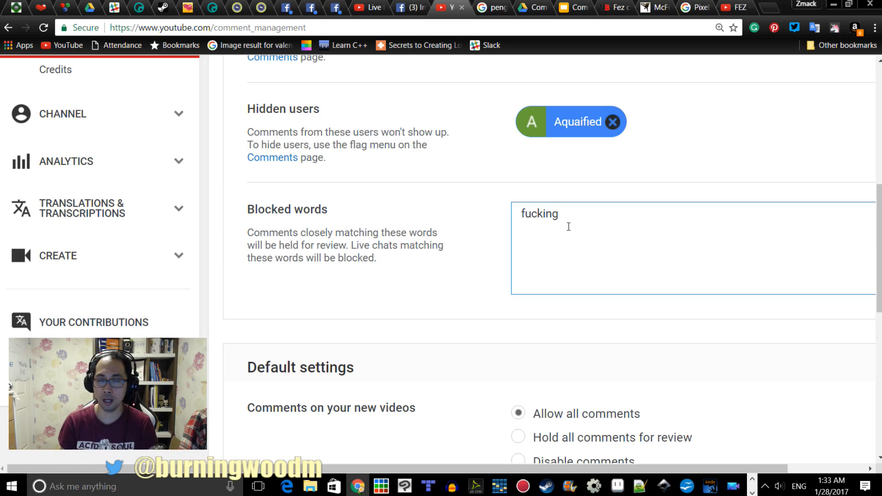
scroll(570, 232, "down", 4)
scroll(572, 238, "up", 4)
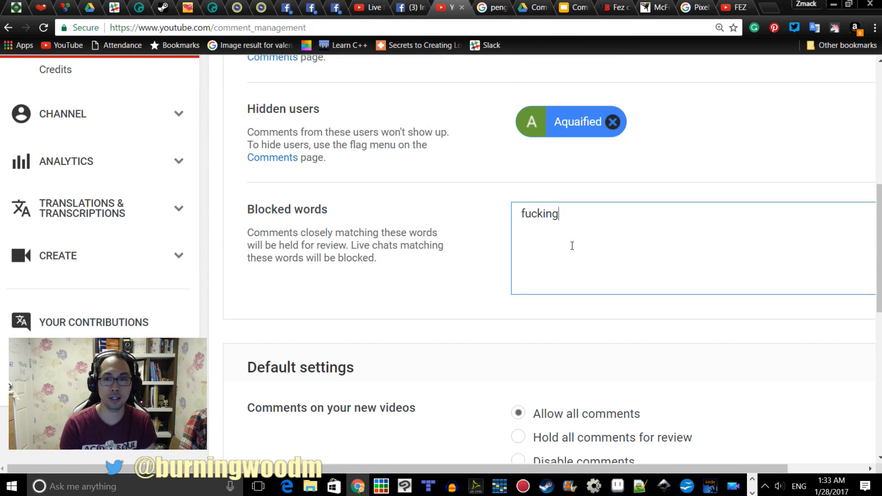
type(", tr")
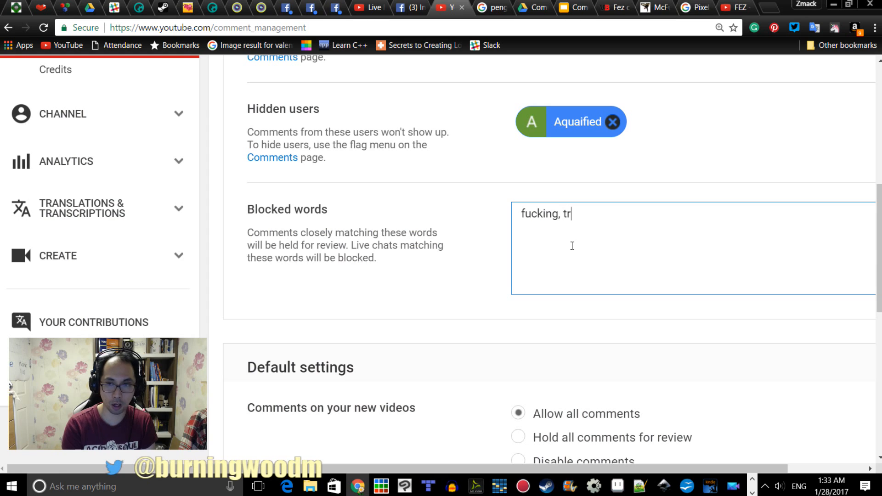
key("BackSpace")
key("BackSpace")
key("BackSpace")
key("BackSpace")
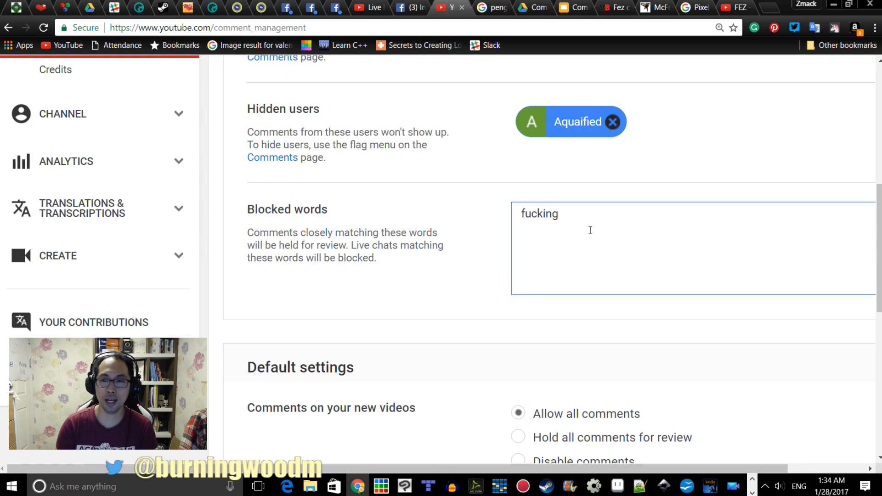
- Save the community settings with the current entry in the blocked words list
scroll(589, 231, "down", 4)
scroll(592, 226, "up", 4)
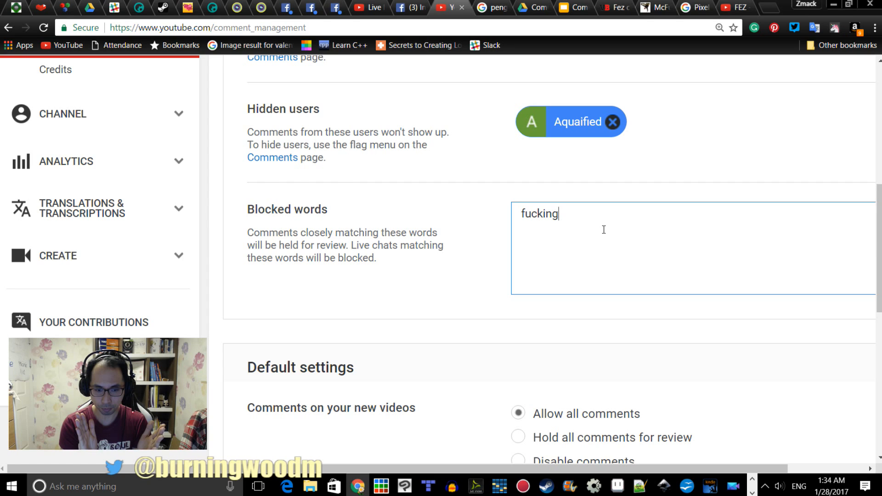
scroll(603, 230, "down", 4)
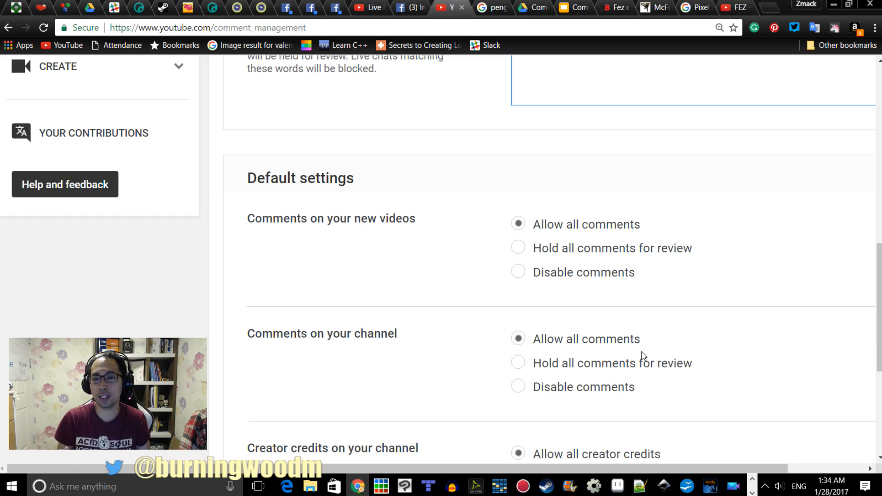
scroll(648, 355, "up", 4)
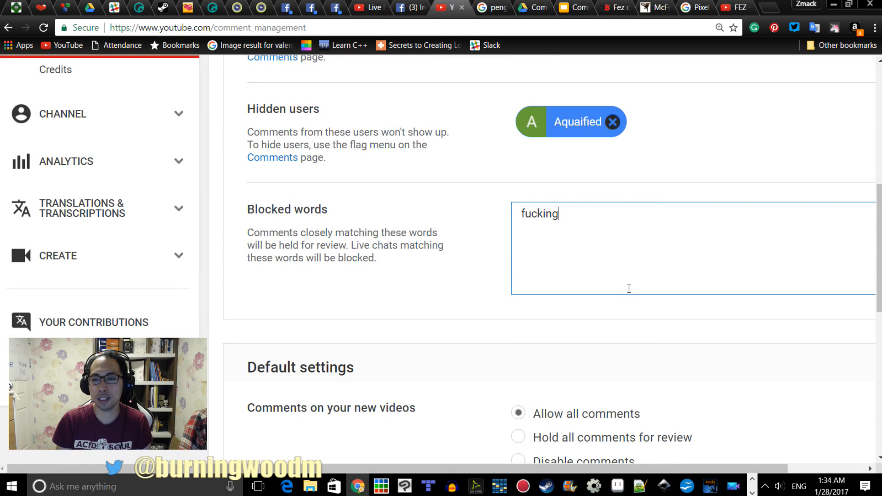
key("ctrl+minus")
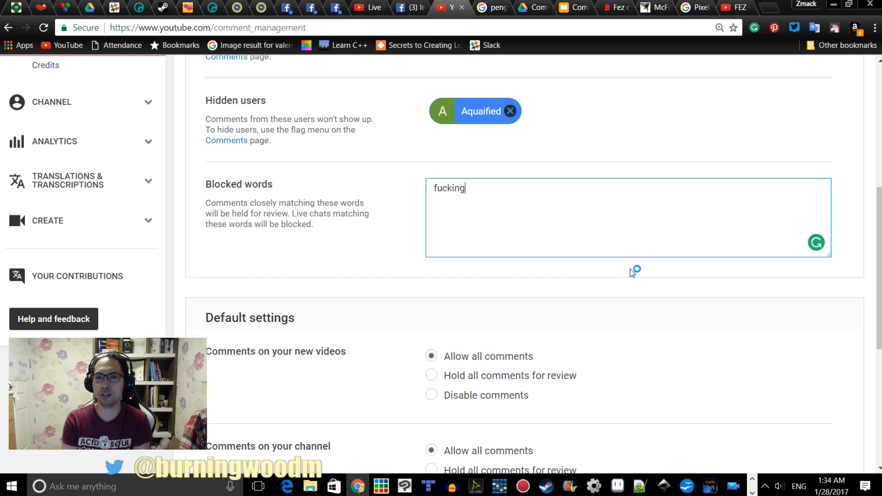
scroll(637, 271, "down", 4)
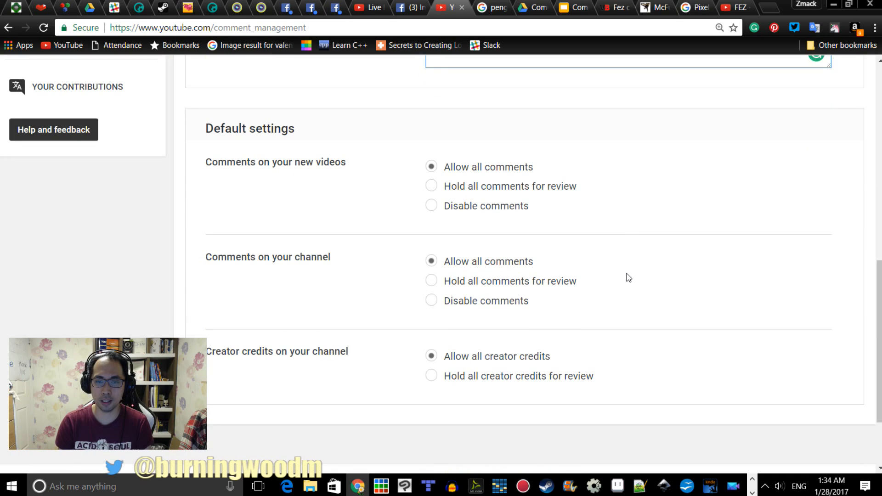
scroll(494, 360, "up", 8)
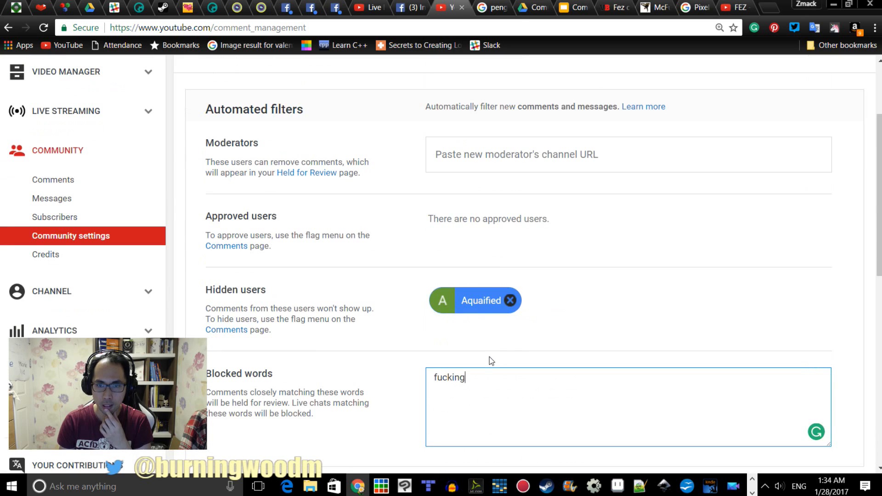
scroll(500, 360, "up", 3)
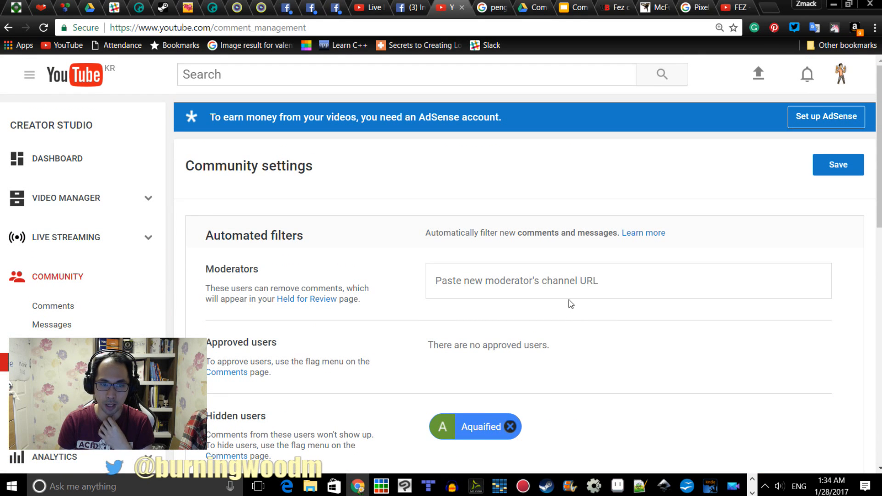
left_click(846, 166)
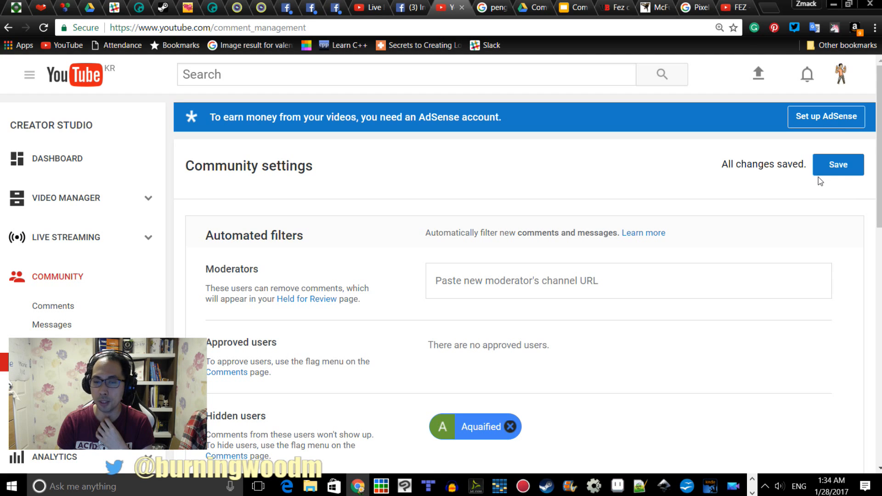
- Add "shit" and "asshole" to the blocked words, separated by commas after the existing entry
scroll(756, 212, "down", 8)
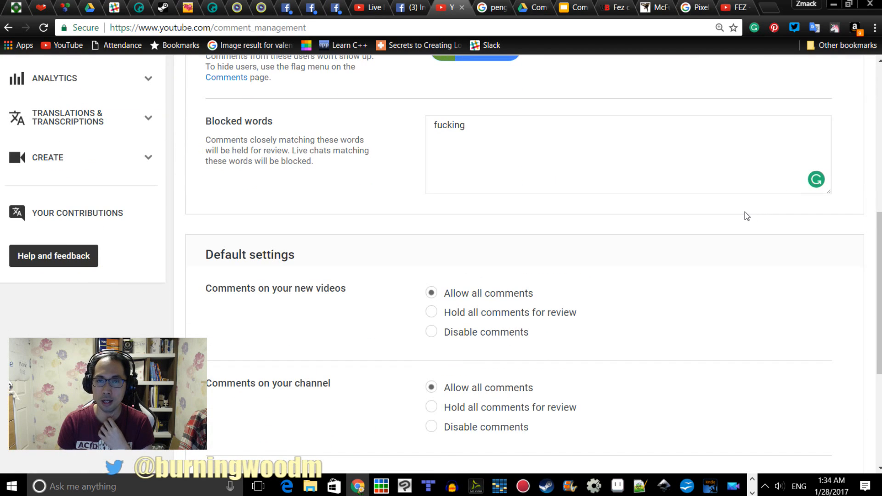
left_click(503, 132)
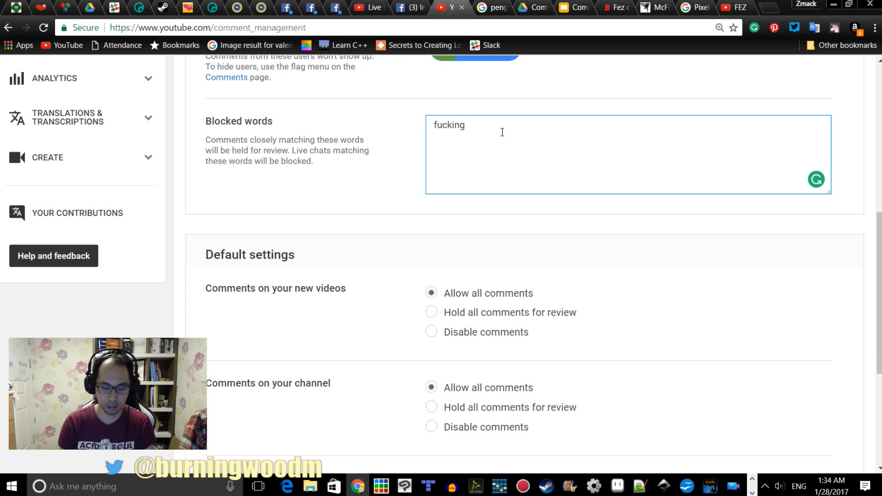
type(", shit")
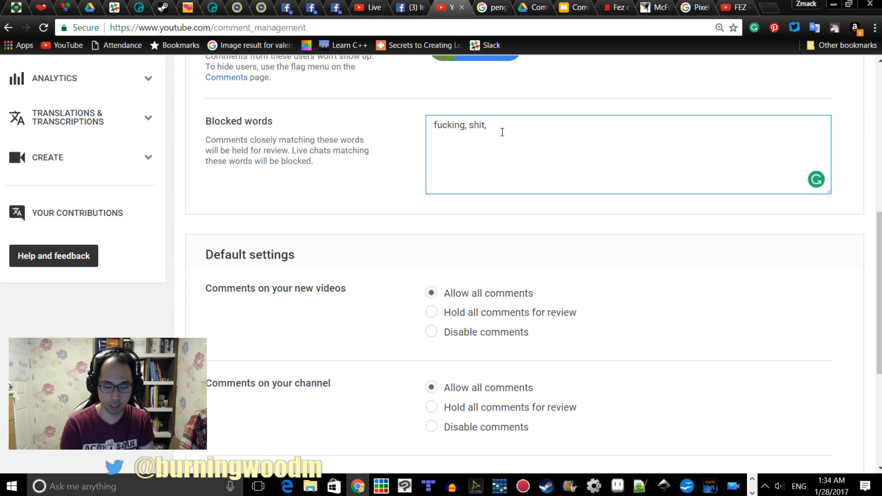
type(", asshole,")
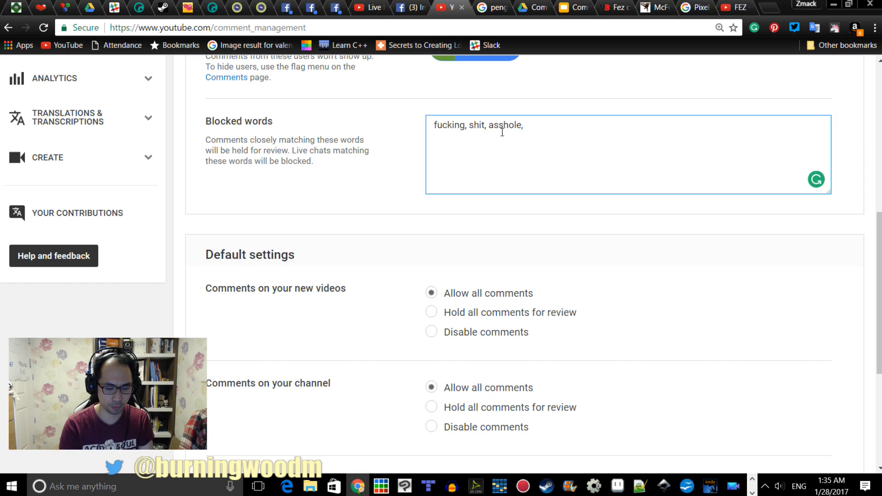
type("damn")
key("BackSpace")
key("BackSpace")
key("BackSpace")
key("BackSpace")
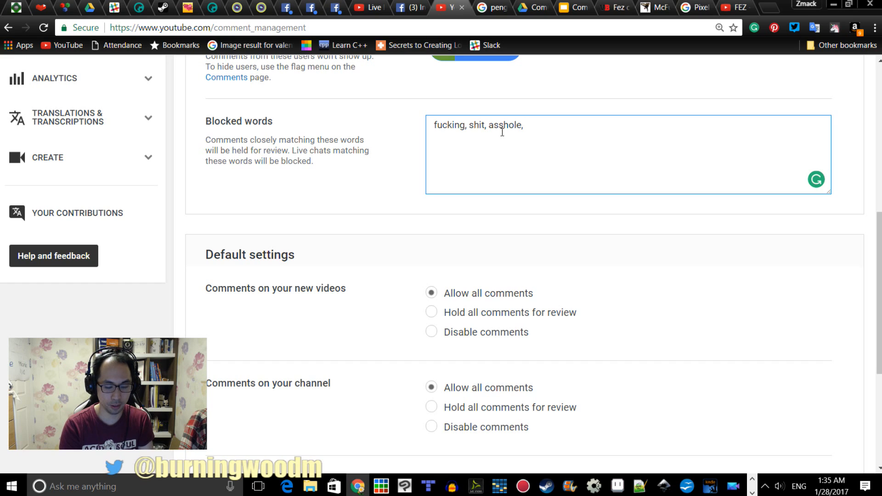
type("ni")
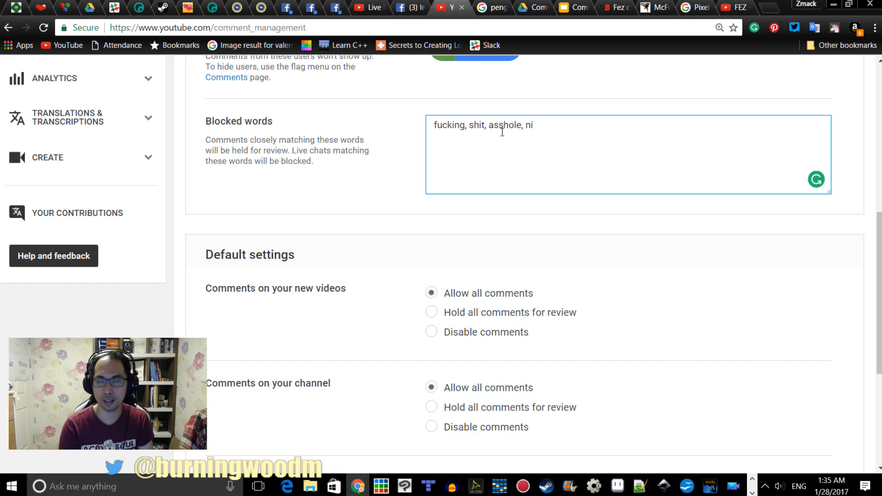
type("gg")
key("BackSpace")
key("BackSpace")
key("BackSpace")
key("BackSpace")
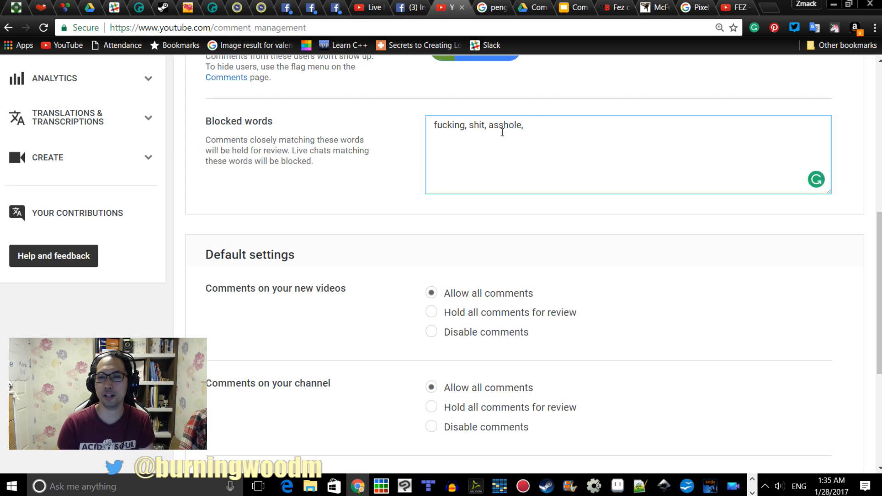
scroll(506, 138, "up", 4)
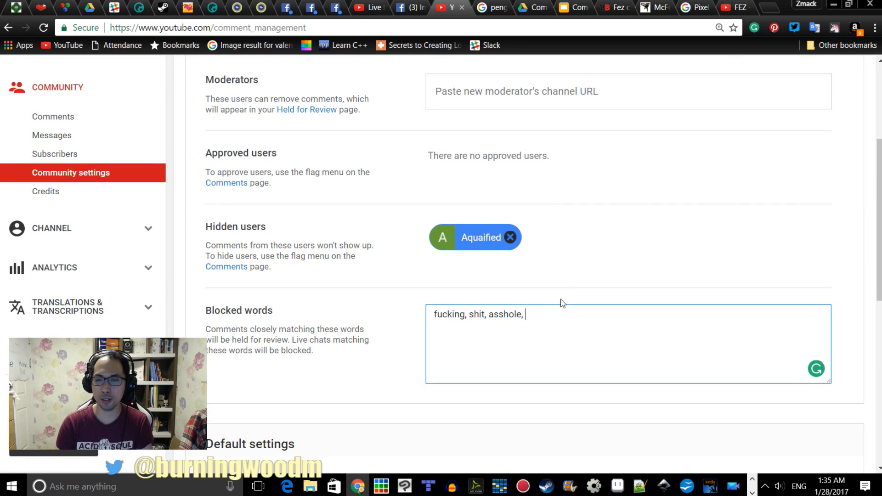
key("ctrl+plus")
key("ctrl+plus")
scroll(598, 344, "down", 5)
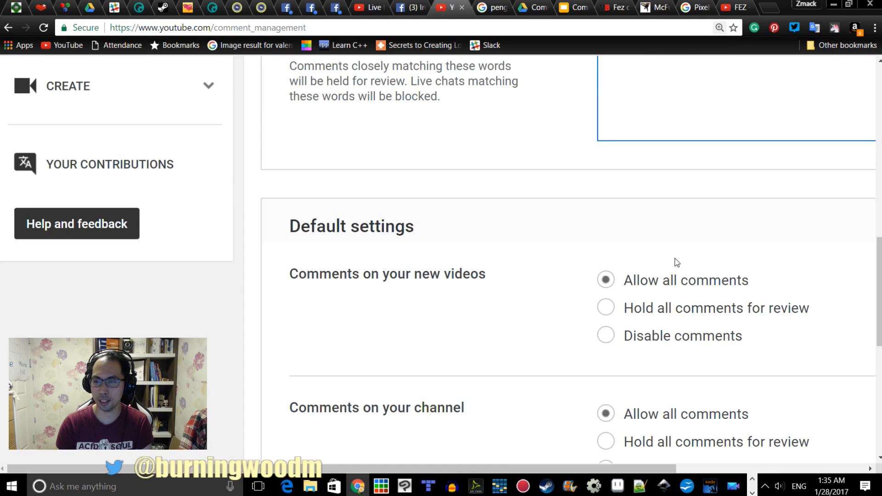
scroll(674, 258, "up", 10)
scroll(684, 251, "up", 1)
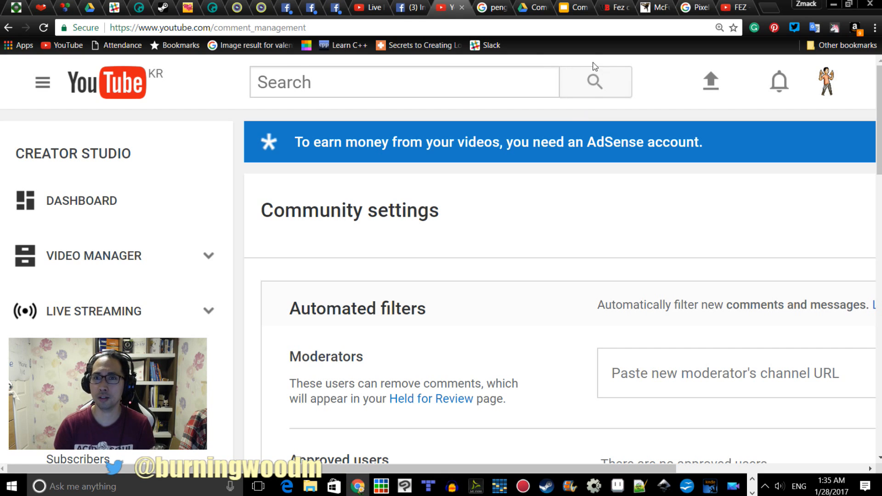
- Switch to the Google Slides deck "Community Outreach Notes1282017" and present it full screen from the "Not all gamers are devs." slide
left_click(576, 7)
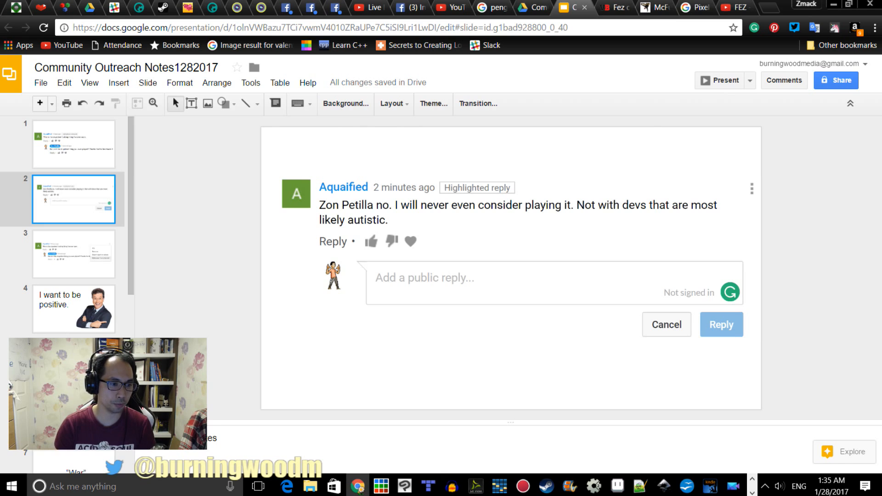
left_click(74, 358)
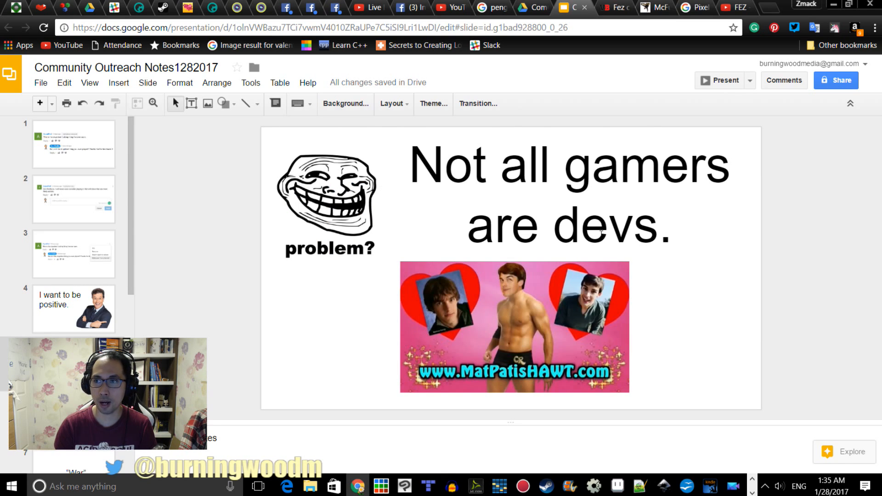
key("Up")
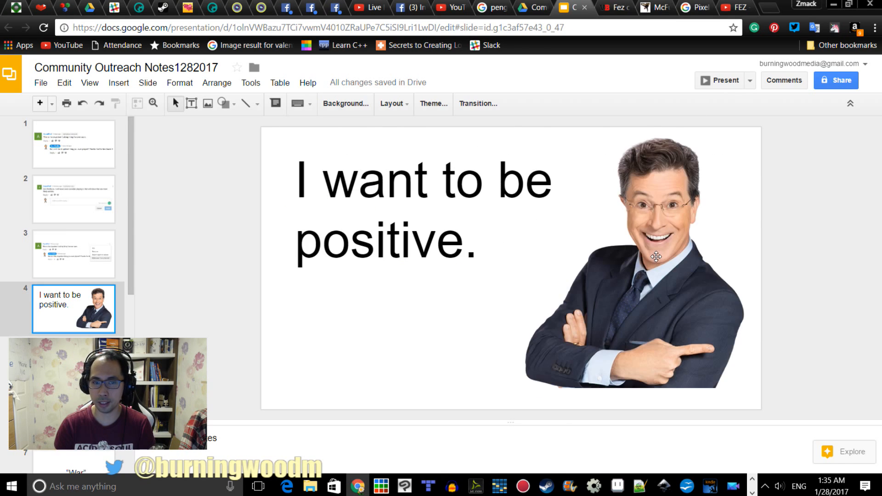
key("Down")
left_click(722, 81)
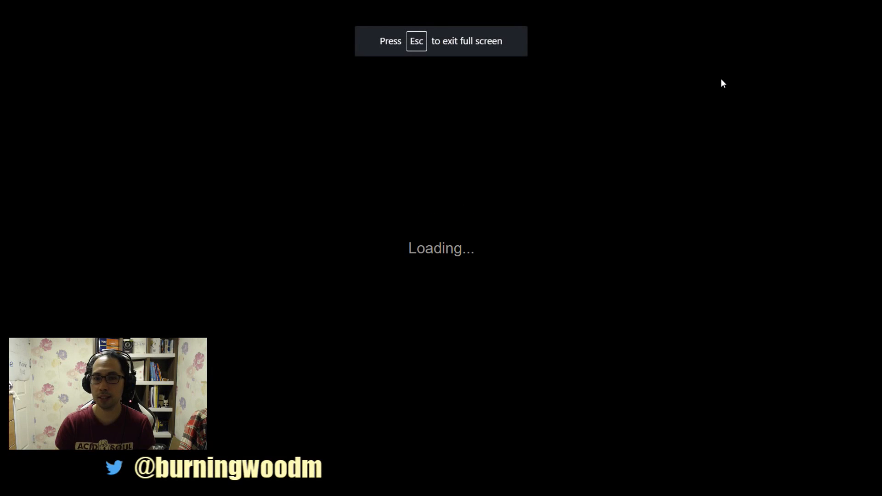